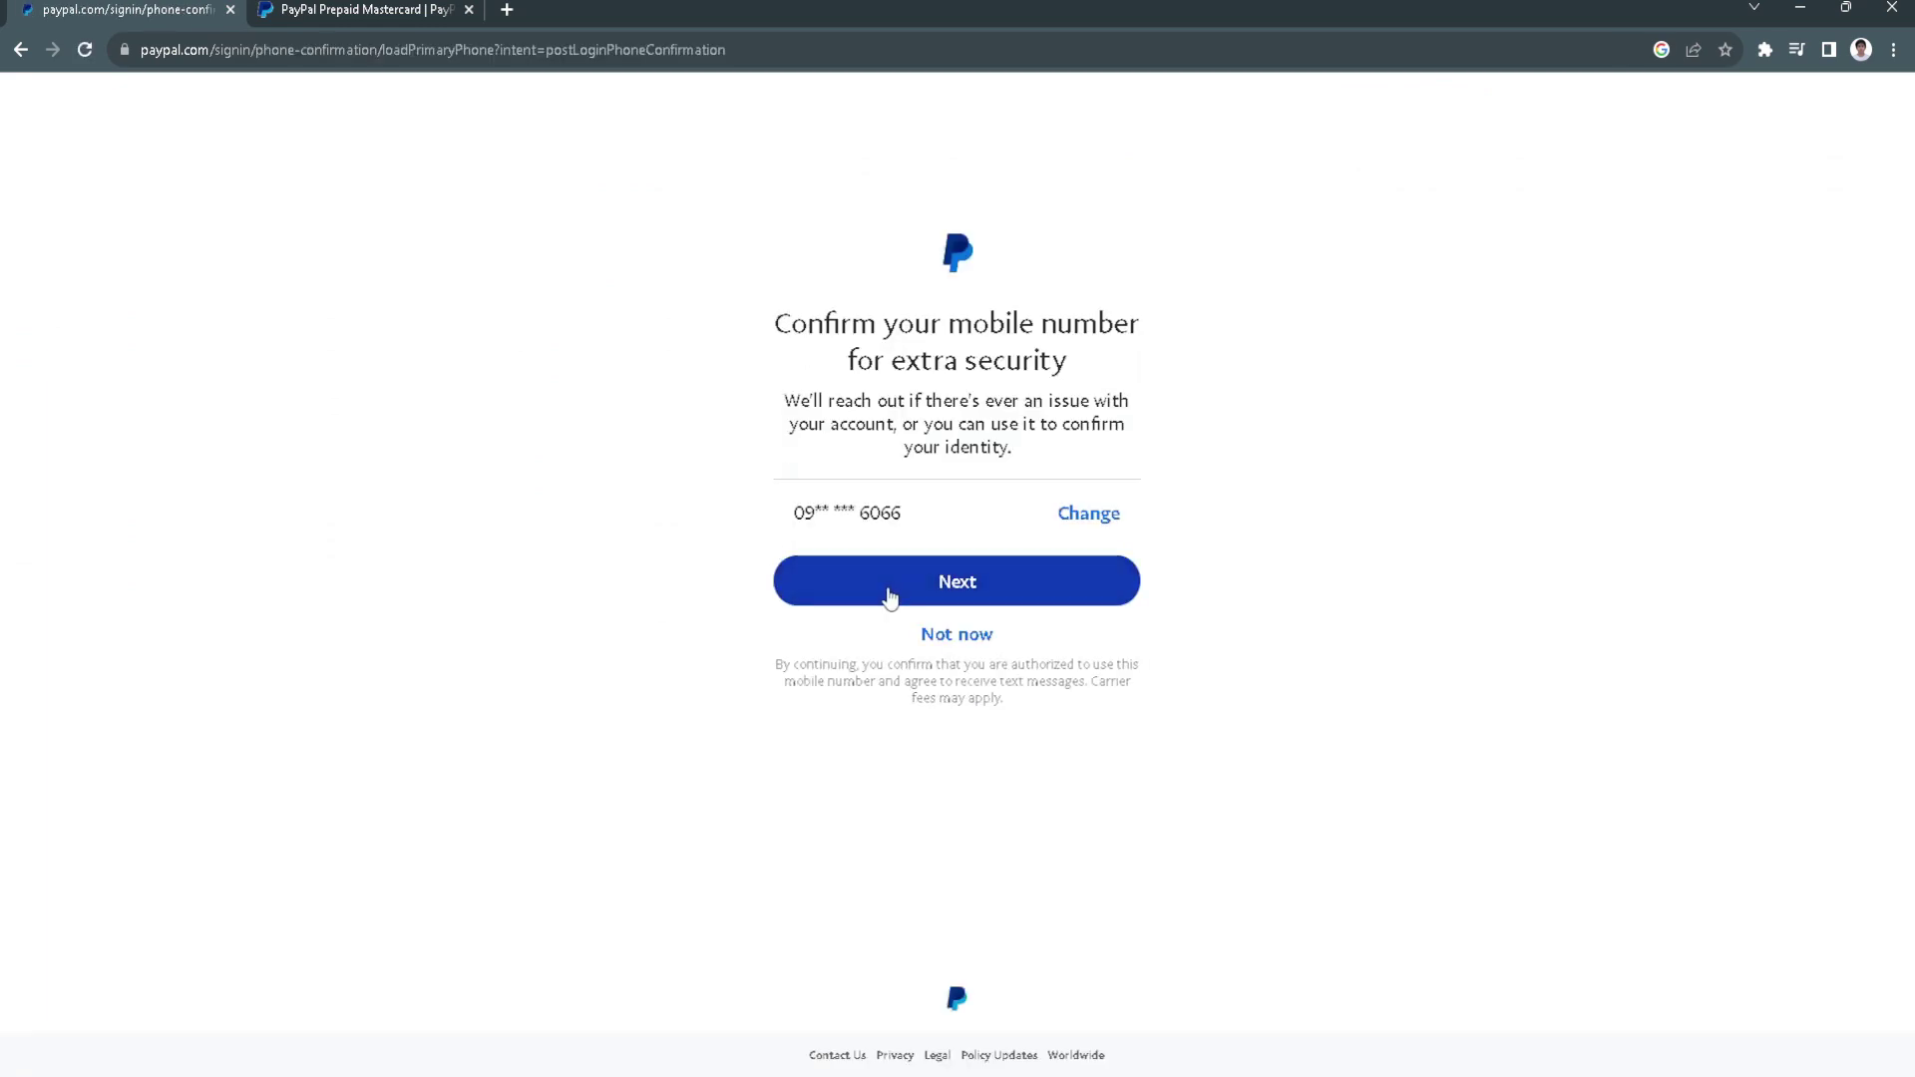
Confirm the mobile number with Next to reach the account summary and balance.
{"action": "left_click", "coordinate": [890, 597]}
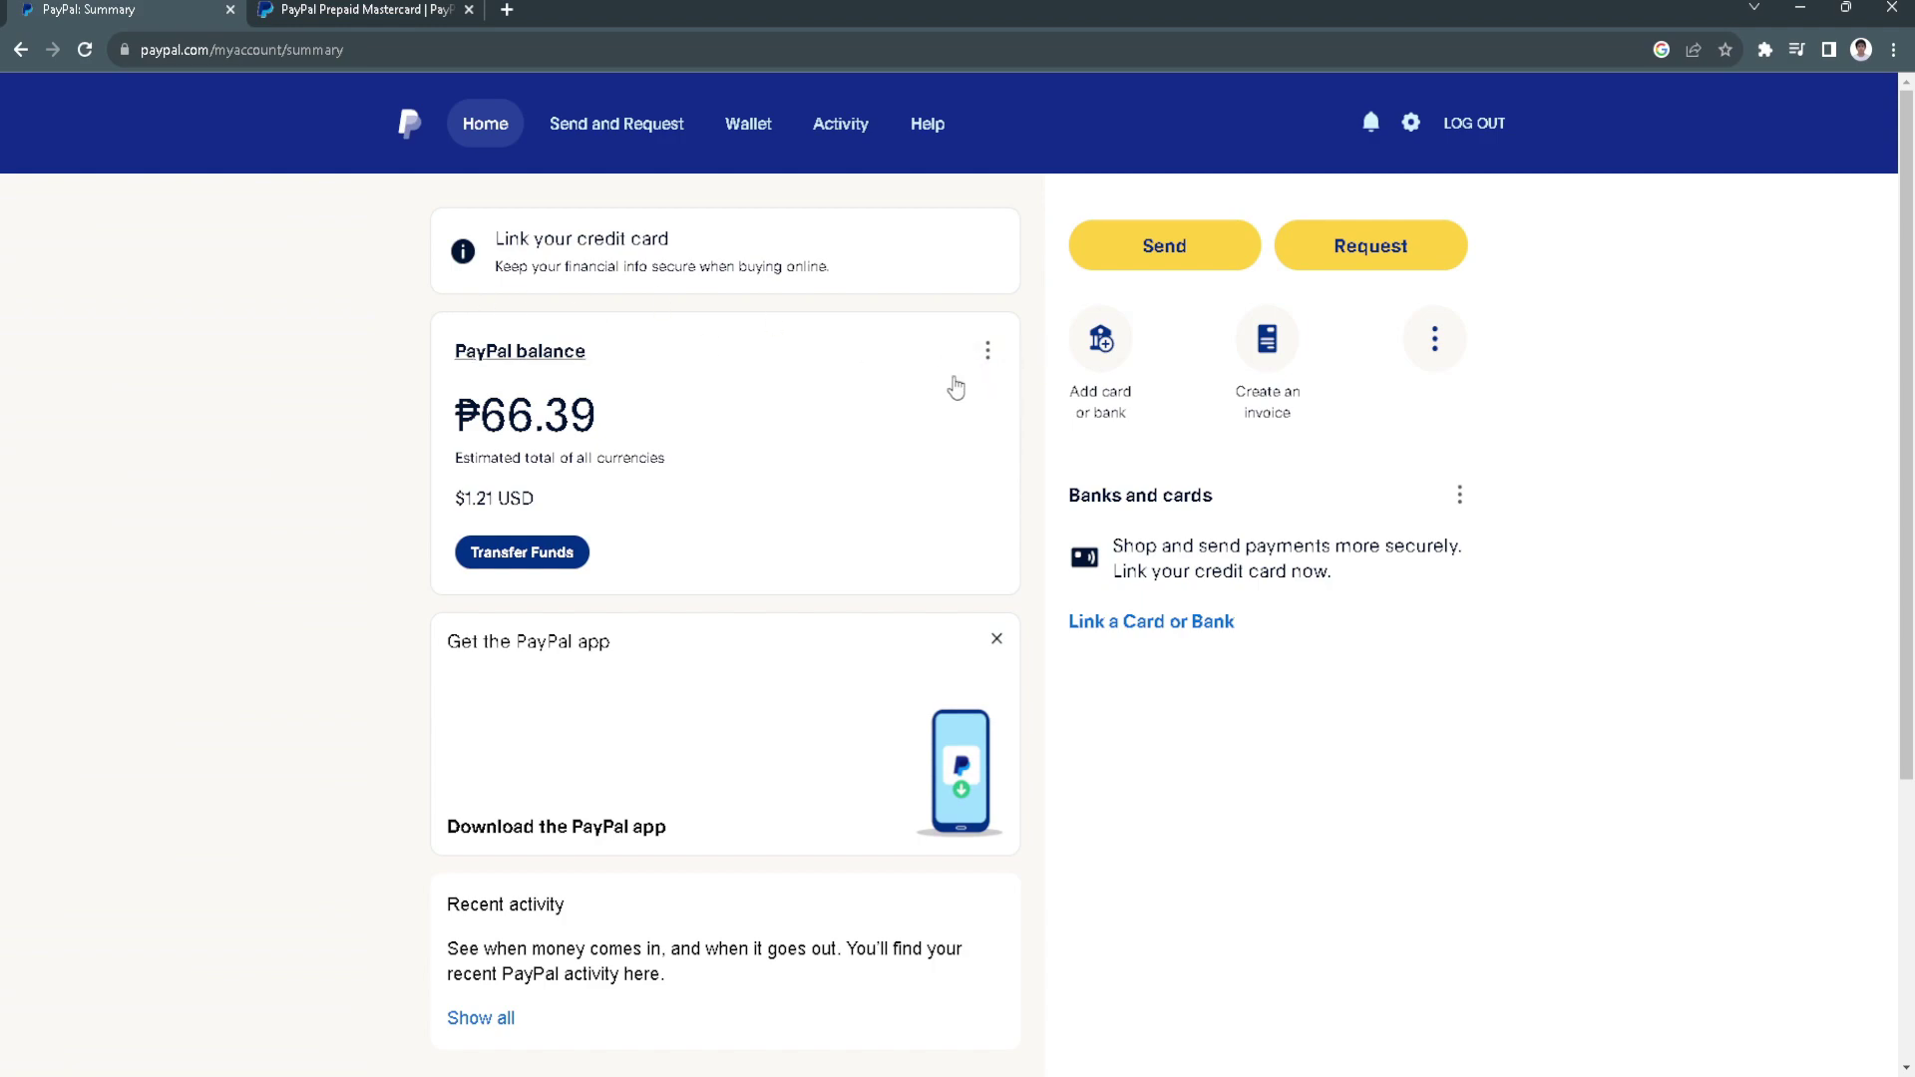
{"action": "scroll", "coordinate": [1017, 355], "scroll_direction": "down", "scroll_amount": 2}
{"action": "scroll", "coordinate": [978, 644], "scroll_direction": "up", "scroll_amount": 1}
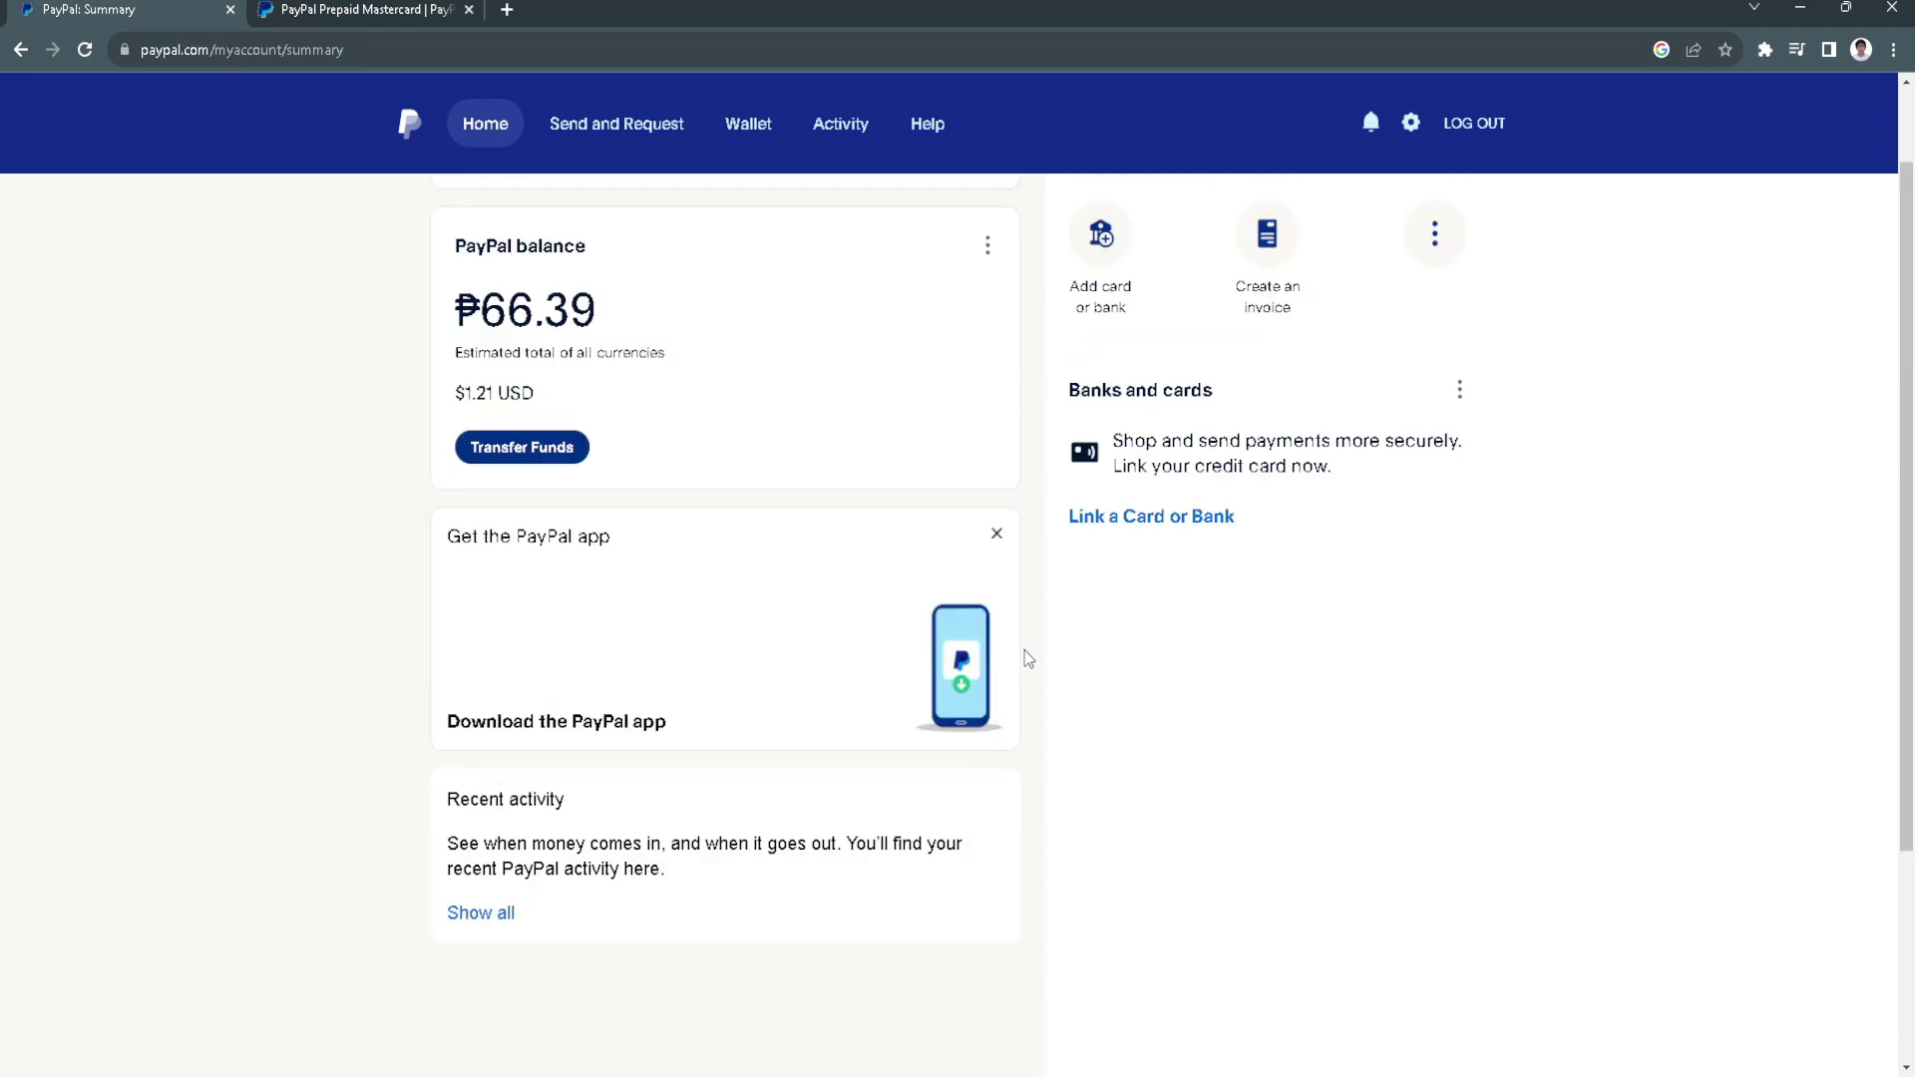
{"action": "scroll", "coordinate": [1024, 651], "scroll_direction": "up", "scroll_amount": 1}
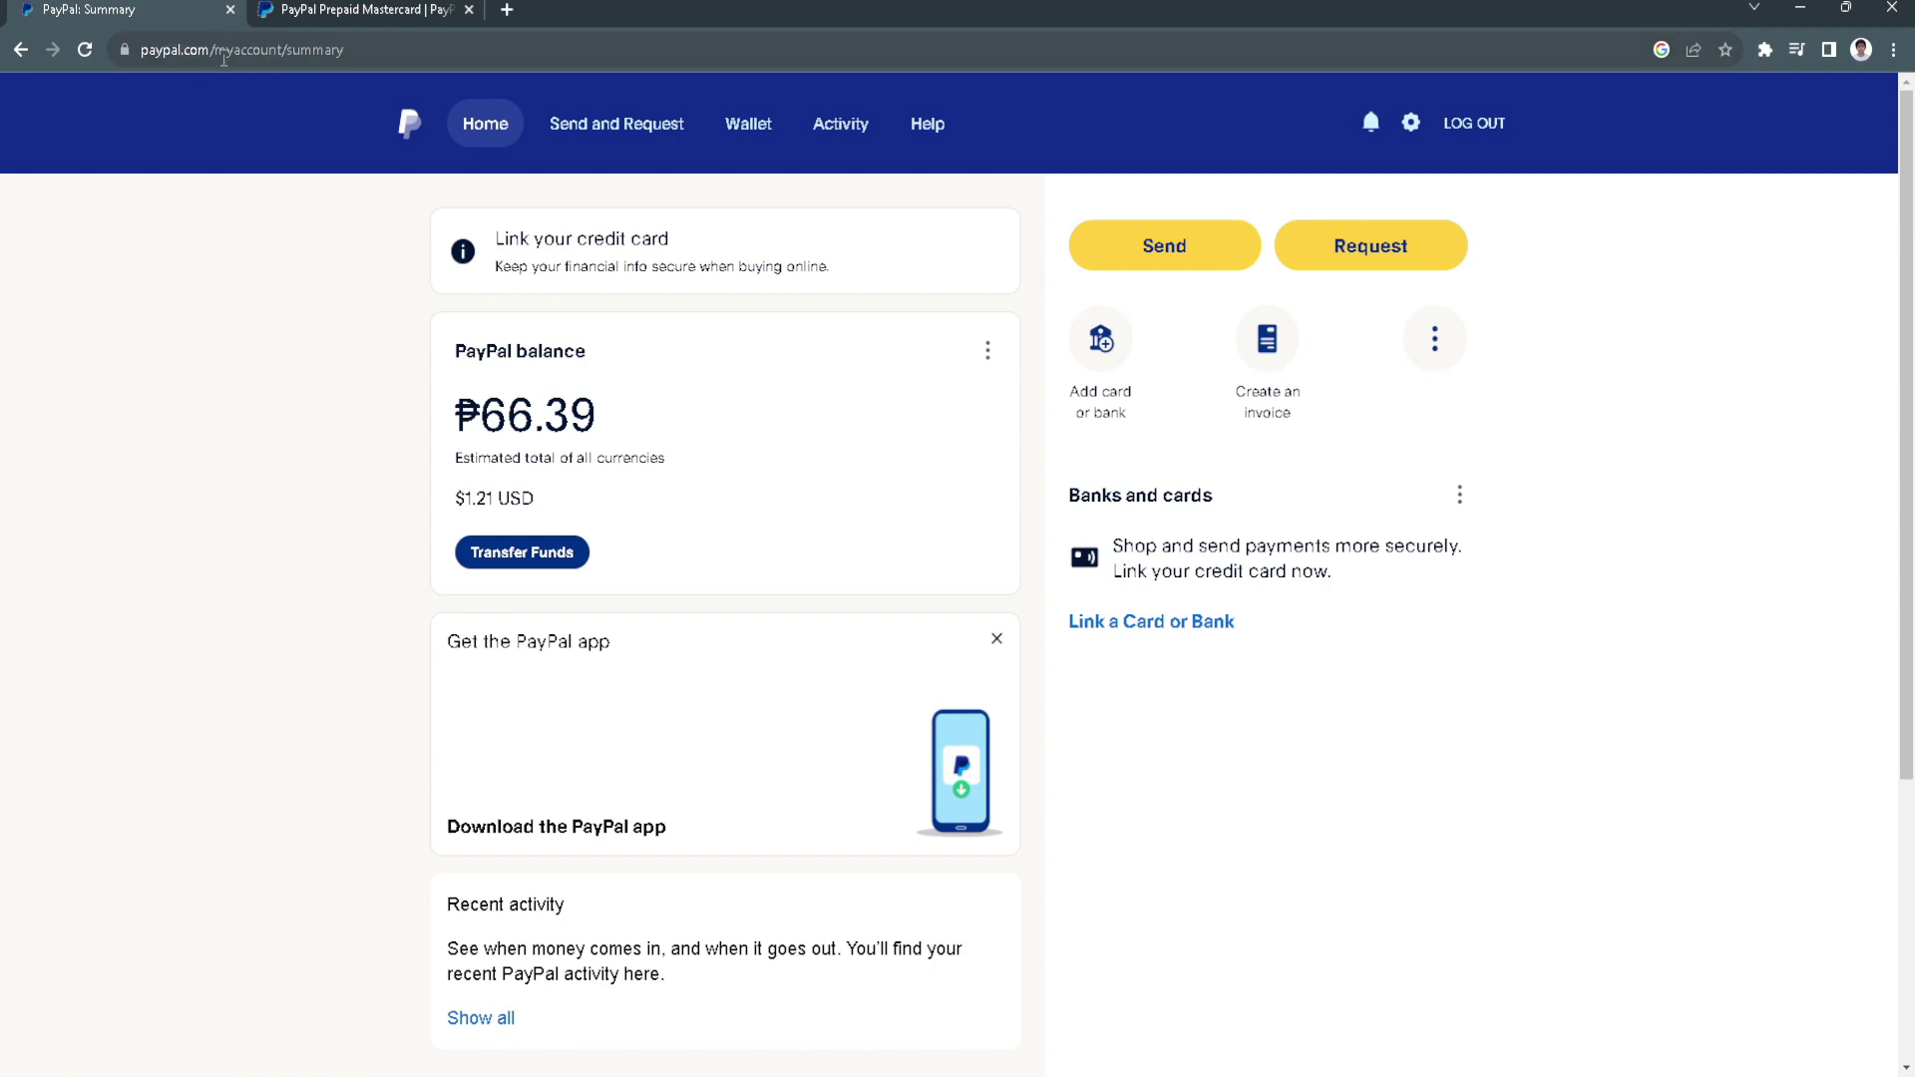
Switch to the PayPal Prepaid Mastercard browser tab.
{"action": "left_click", "coordinate": [300, 7]}
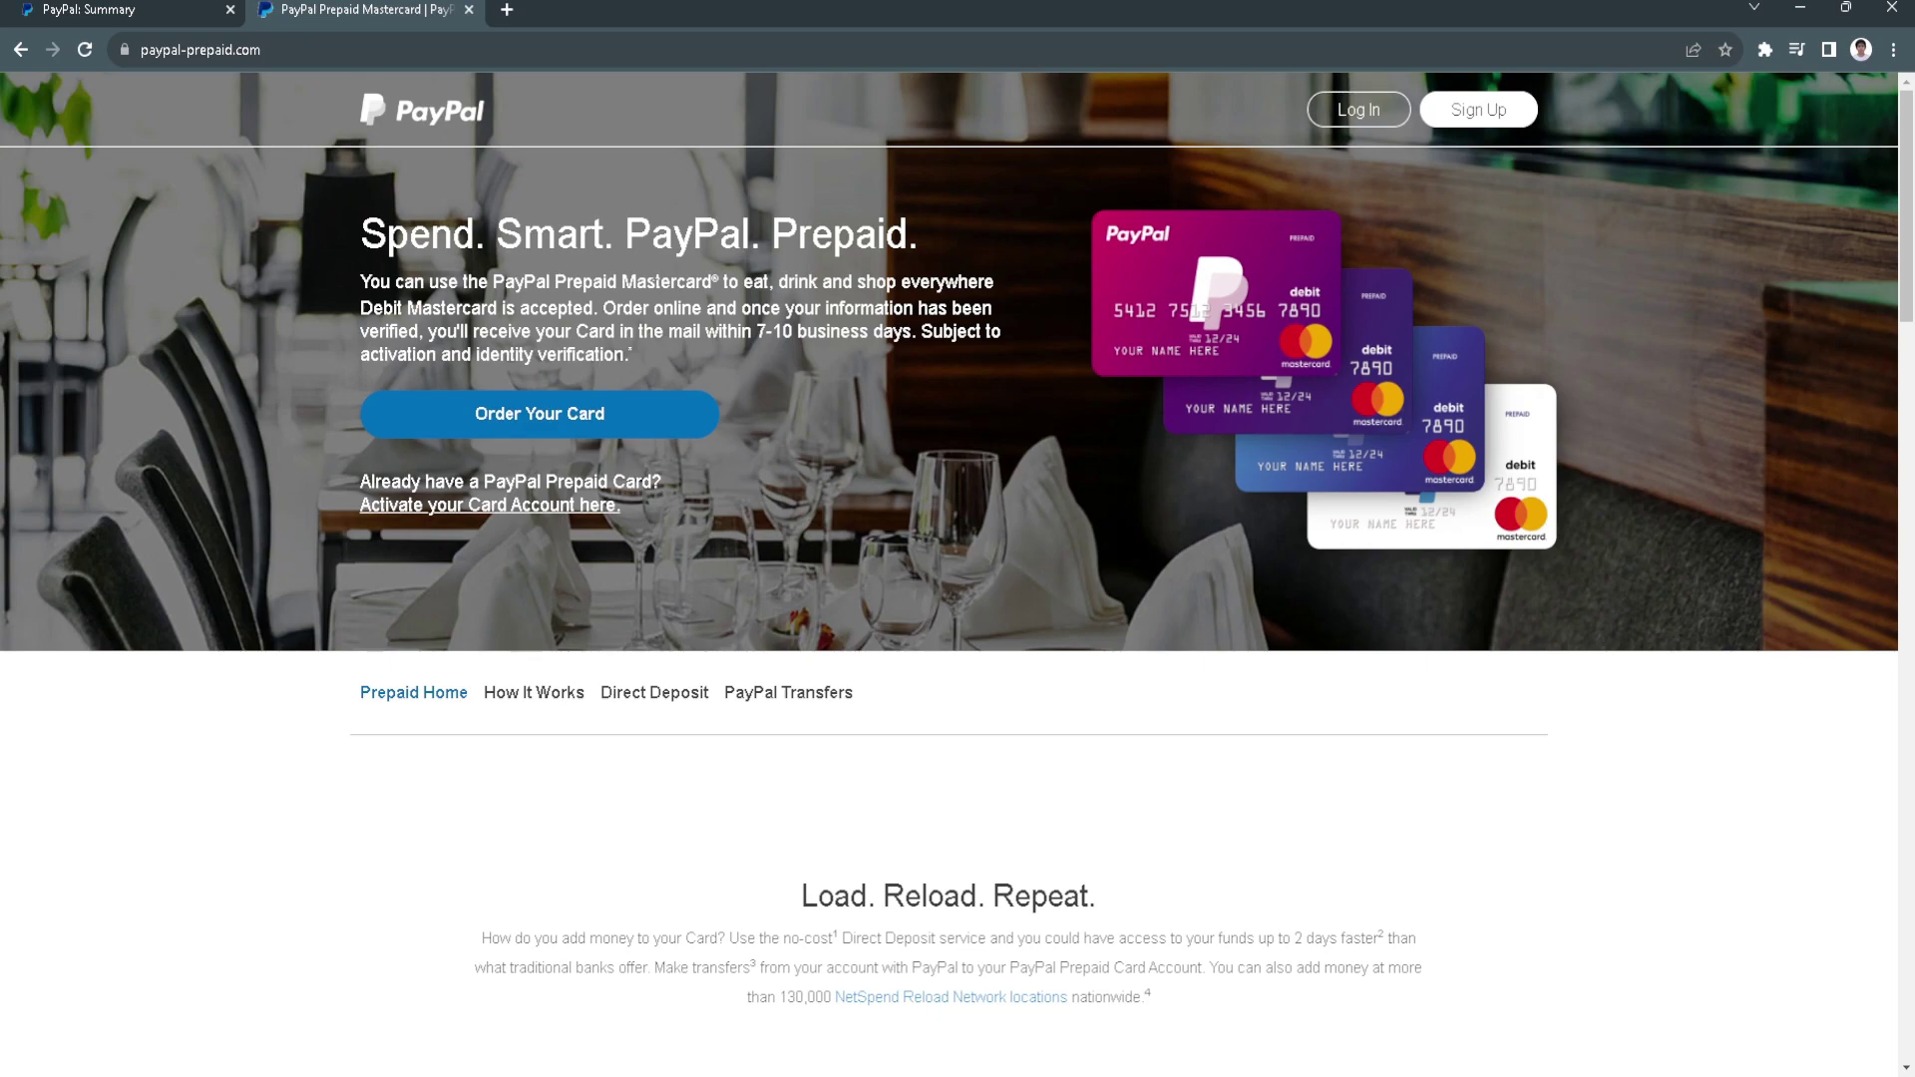
Start a prepaid card order via Order Your Card, loading the order form.
{"action": "left_click", "coordinate": [531, 418]}
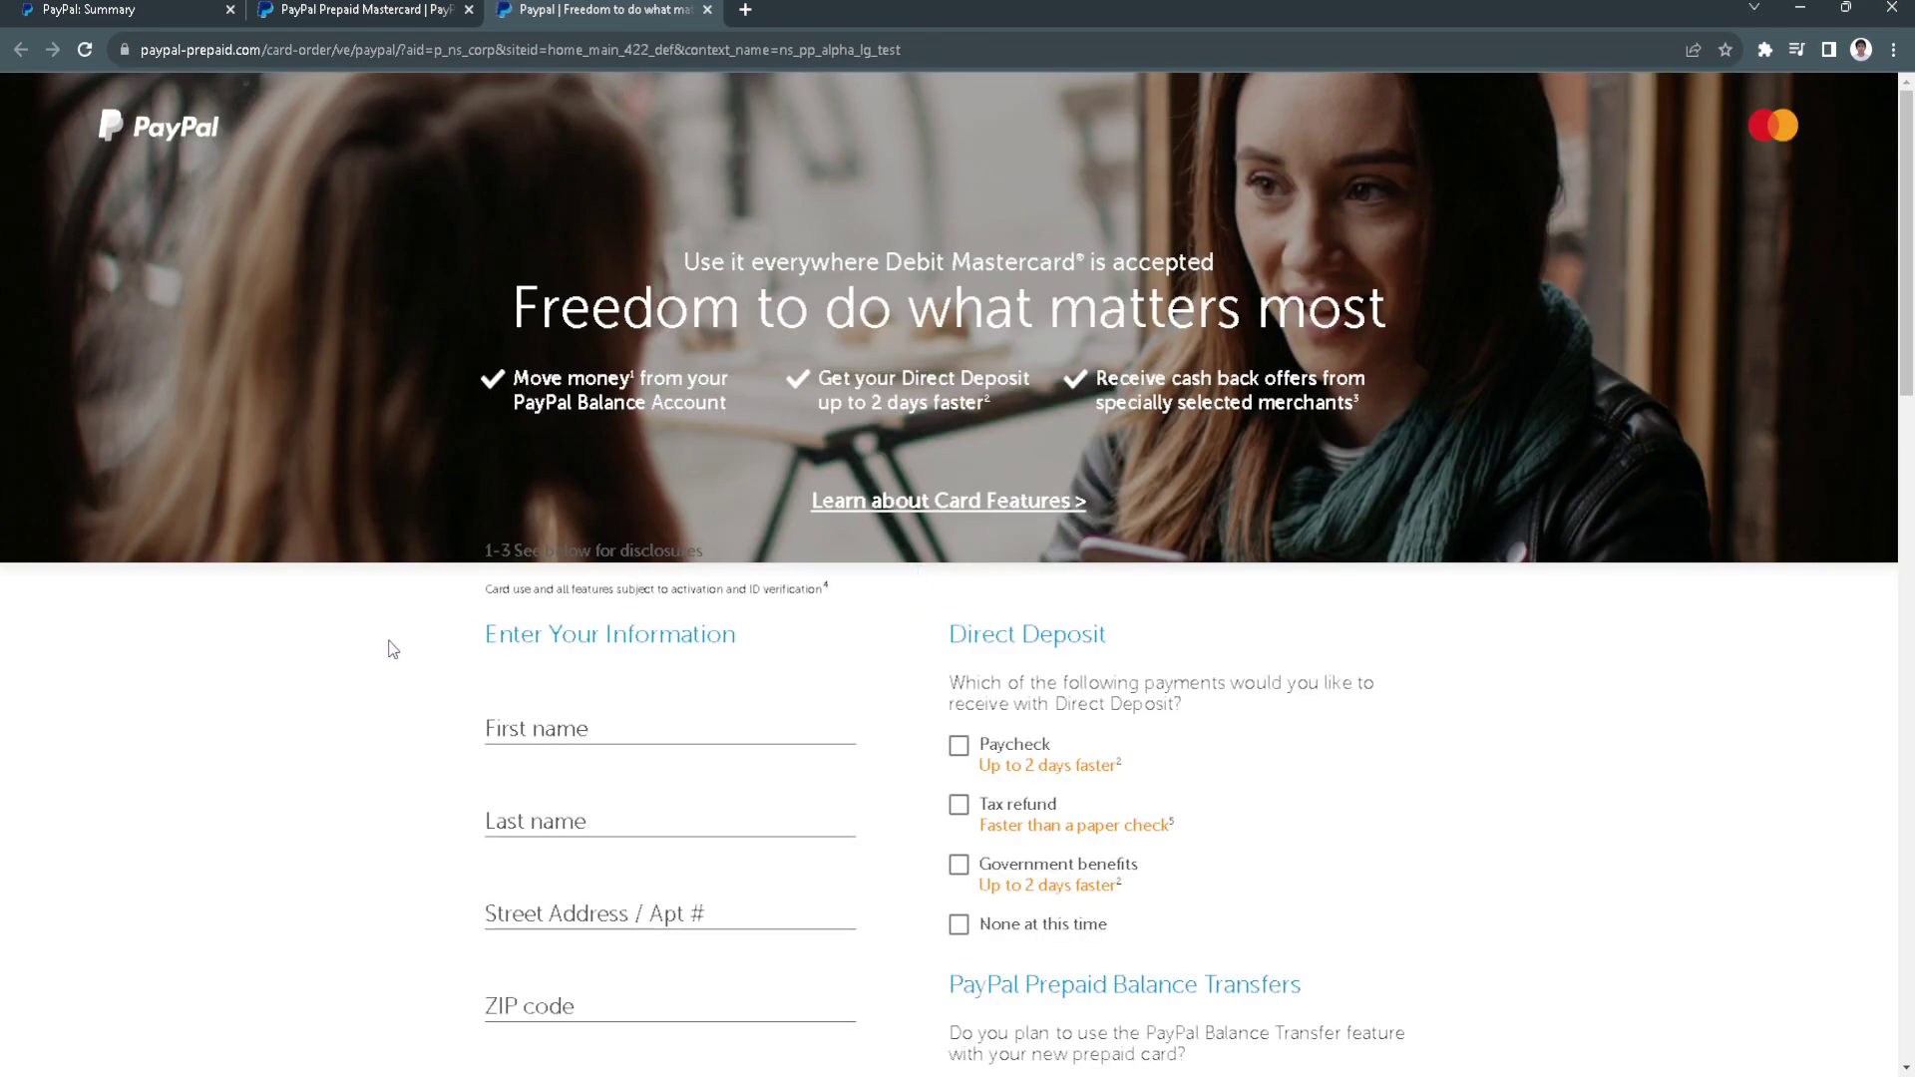
{"action": "scroll", "coordinate": [394, 649], "scroll_direction": "down", "scroll_amount": 2}
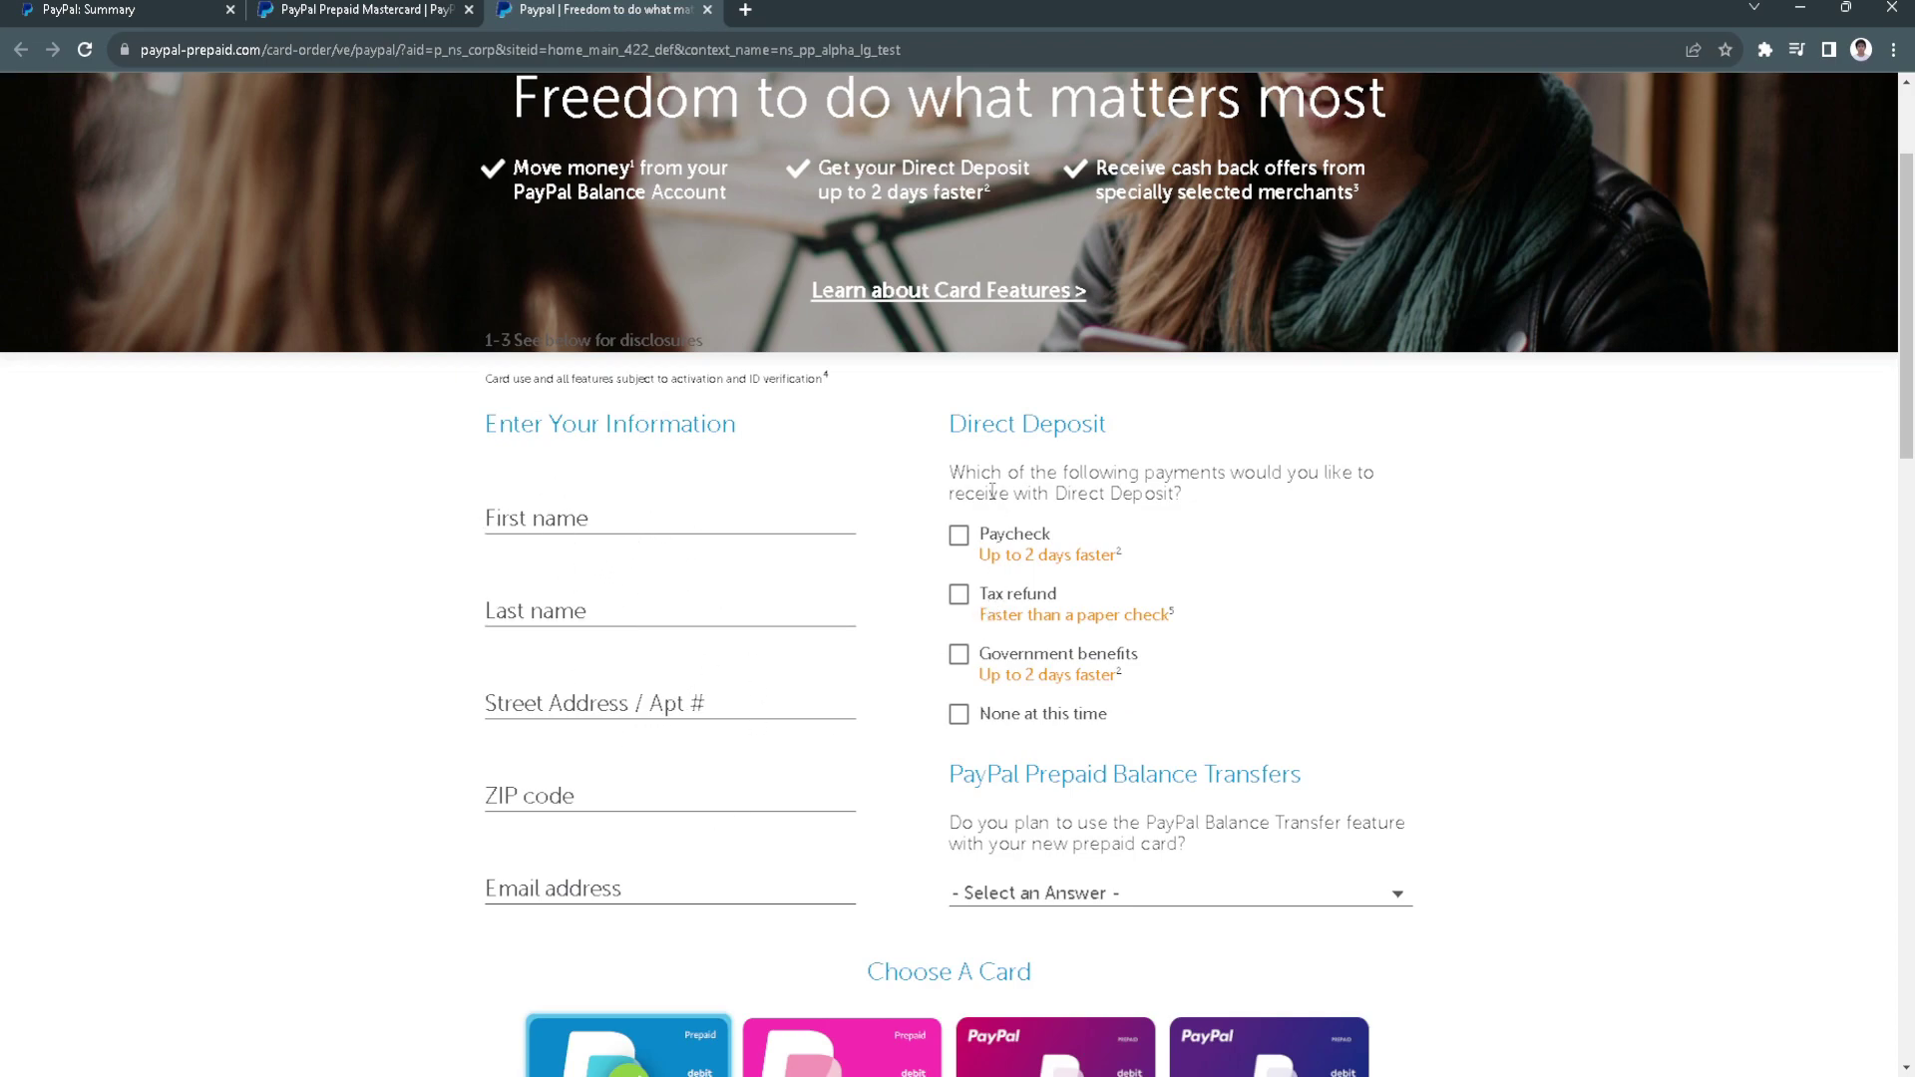
Highlight the Direct Deposit and balance transfer text, then clear the selection.
{"action": "left_click_drag", "start_coordinate": [954, 471], "coordinate": [1378, 866]}
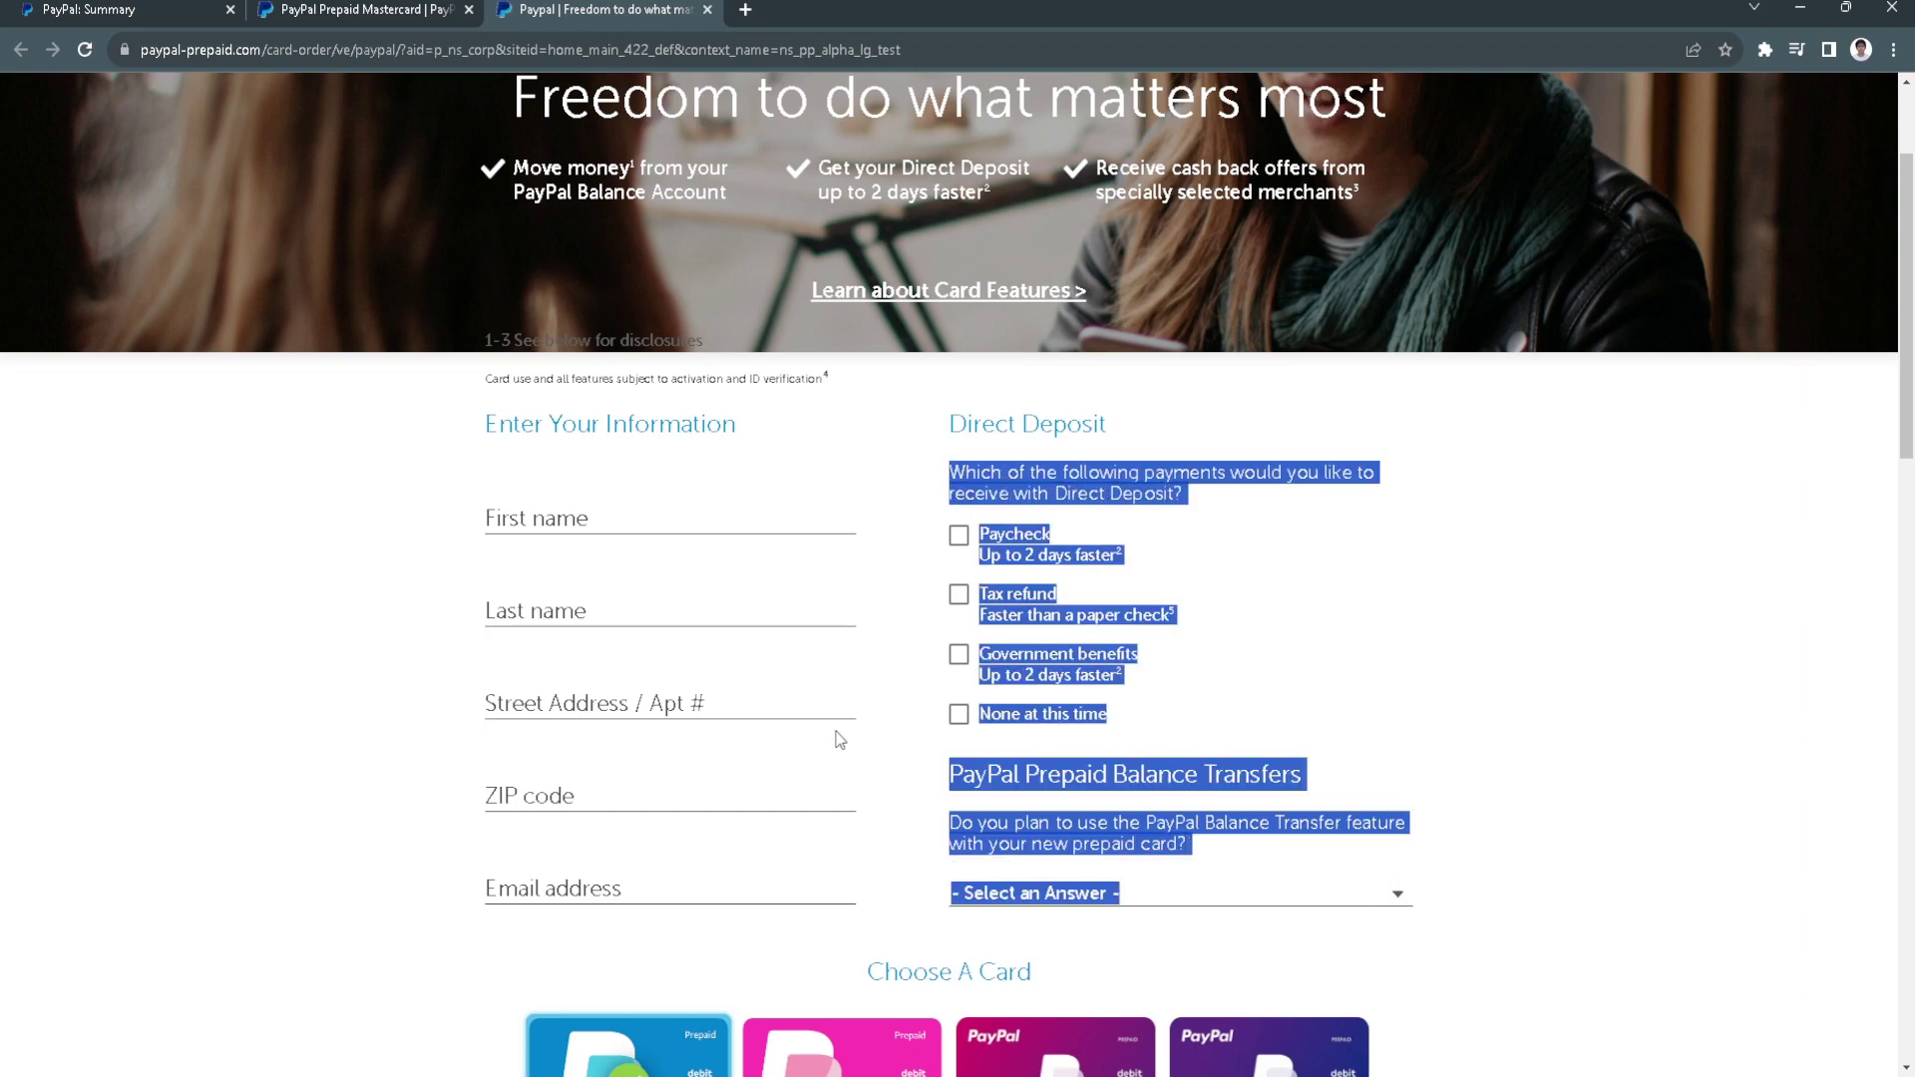
{"action": "left_click", "coordinate": [875, 743]}
{"action": "scroll", "coordinate": [786, 779], "scroll_direction": "down", "scroll_amount": 2}
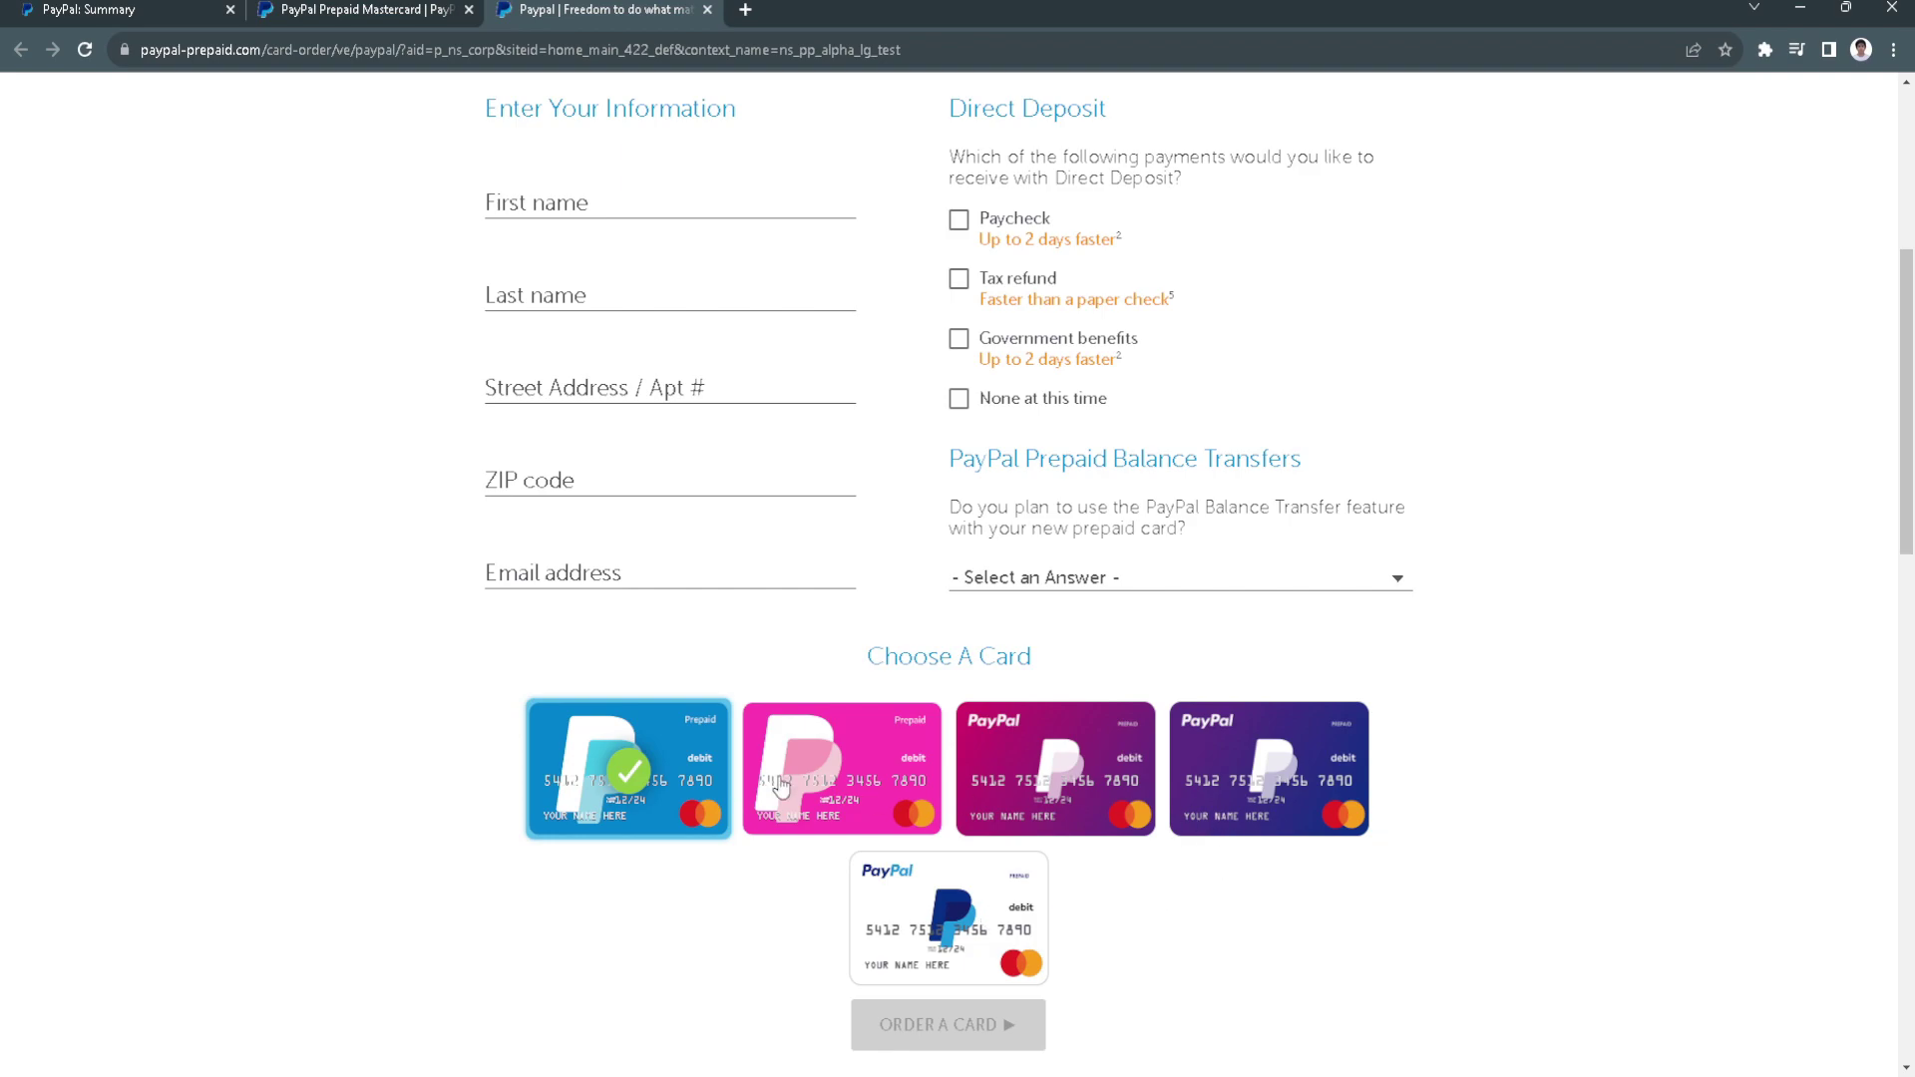
{"action": "scroll", "coordinate": [676, 731], "scroll_direction": "up", "scroll_amount": 1}
{"action": "scroll", "coordinate": [570, 658], "scroll_direction": "down", "scroll_amount": 1}
{"action": "scroll", "coordinate": [570, 658], "scroll_direction": "down", "scroll_amount": 1}
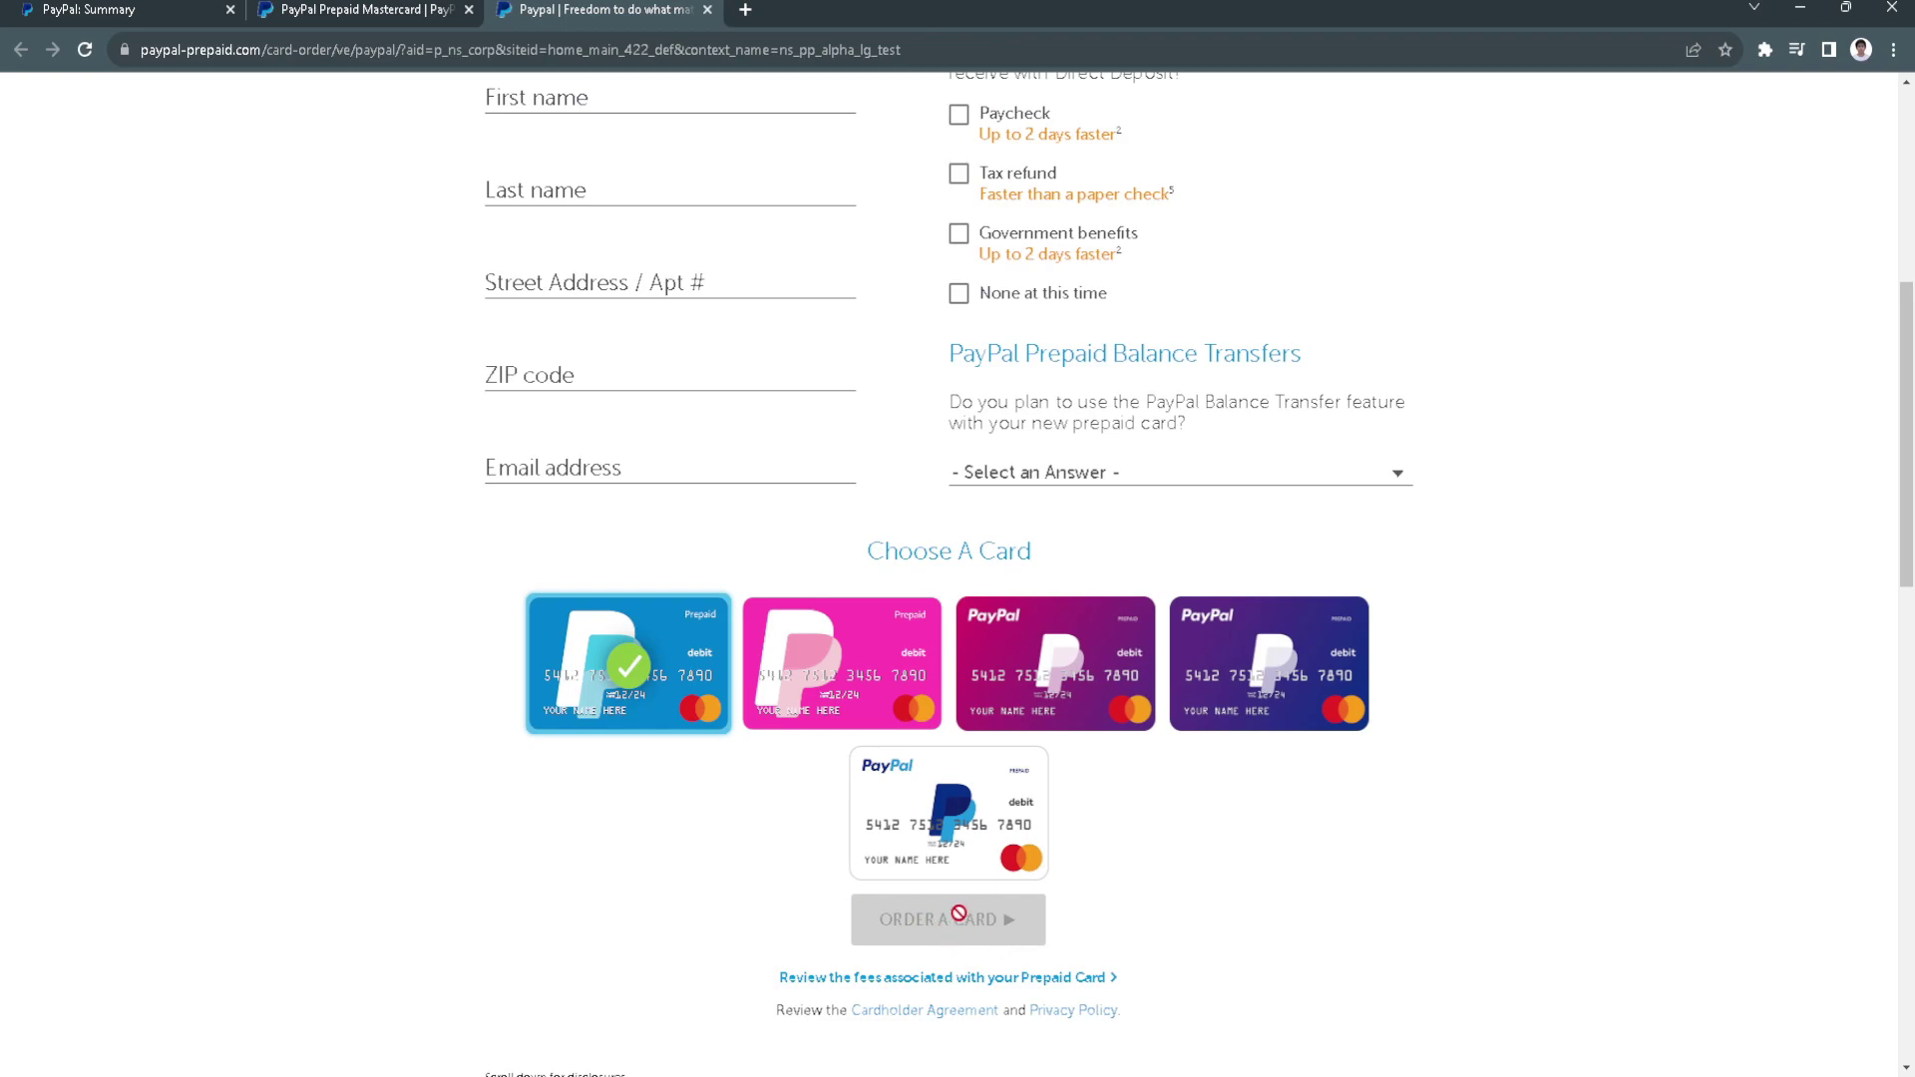
Return to the PayPal Prepaid home page showing the card activation link.
{"action": "left_click", "coordinate": [354, 8]}
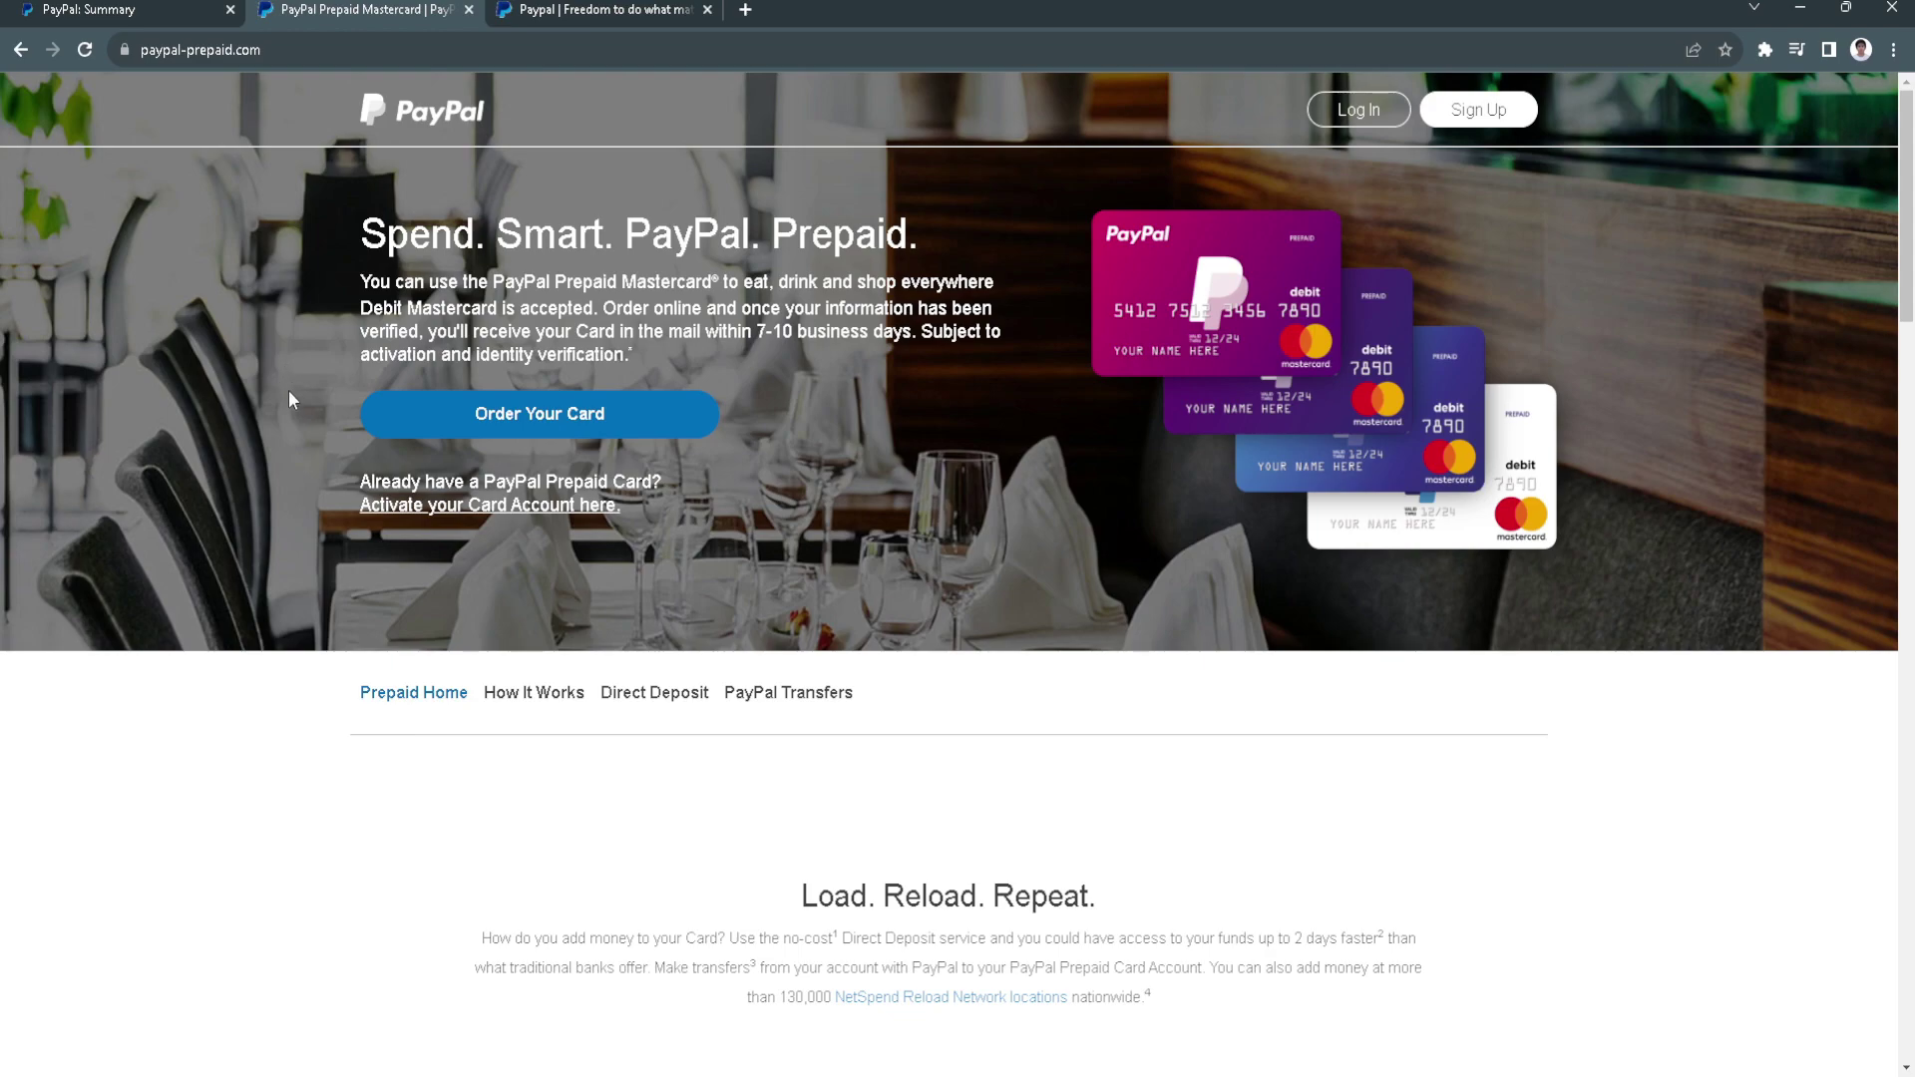